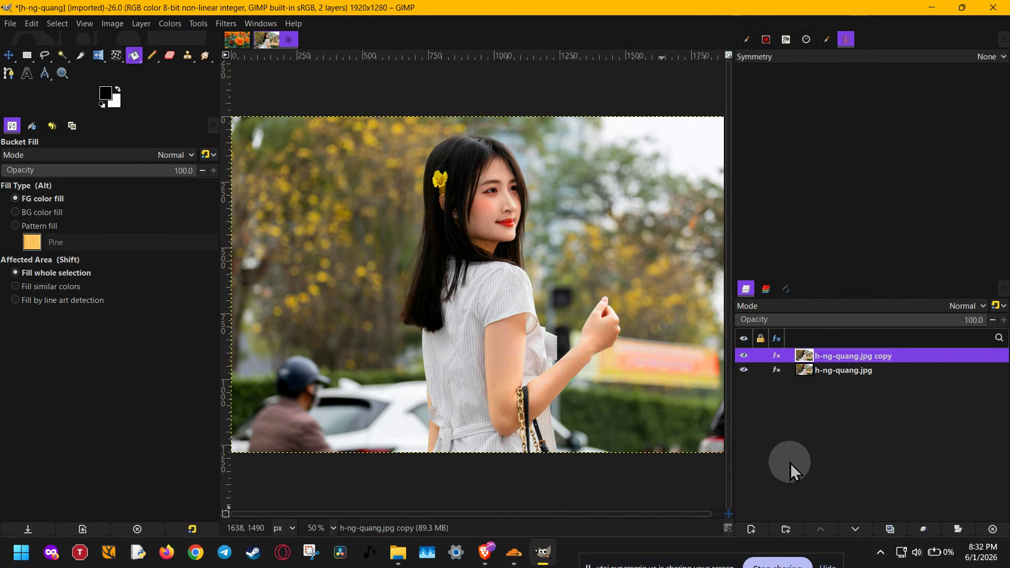
# Step: Open the G'MIC-Qt filters for the layer h-ng-quang.jpg copy
pyautogui.click(843, 369)
pyautogui.click(856, 356)
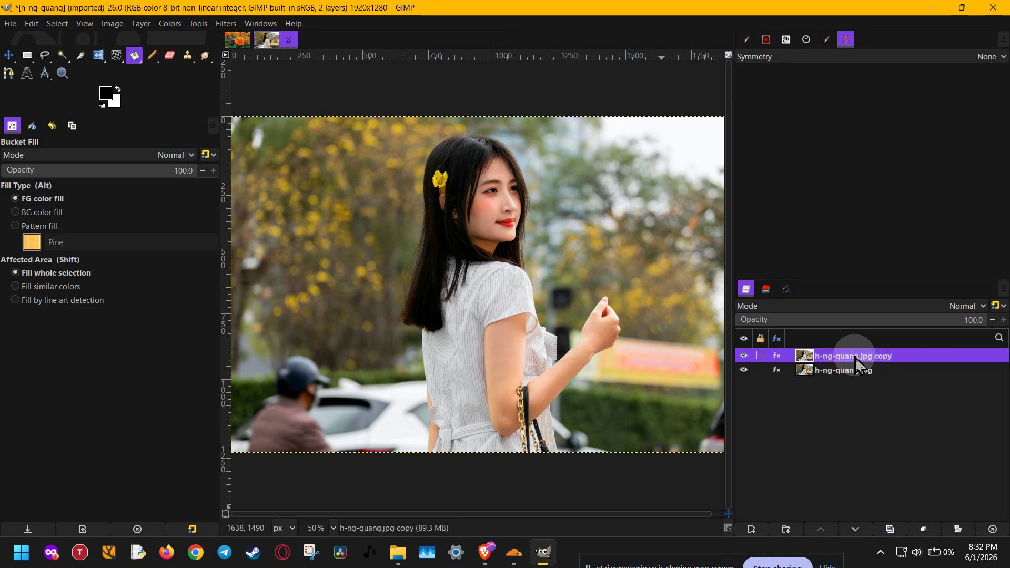
pyautogui.click(229, 25)
pyautogui.click(239, 331)
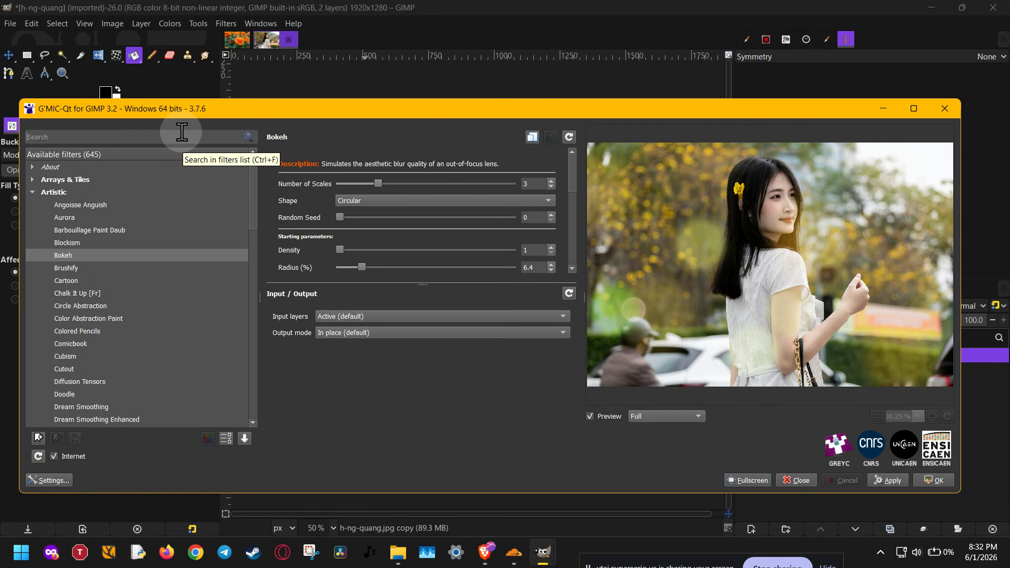
# Step: Search the filters for "polar" and select the Polaroid frame filter
pyautogui.write('p')
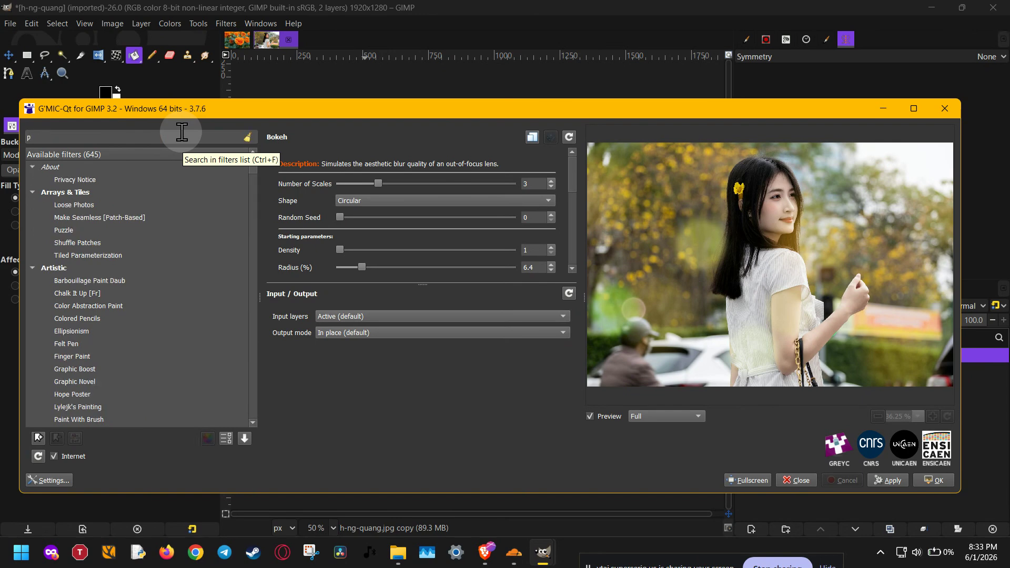
pyautogui.write('o')
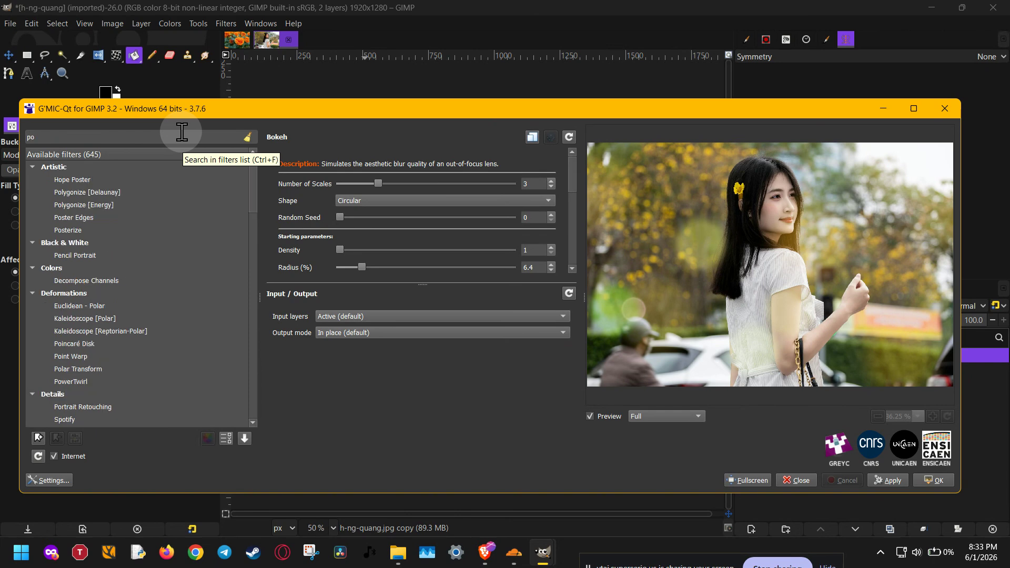
pyautogui.write('l')
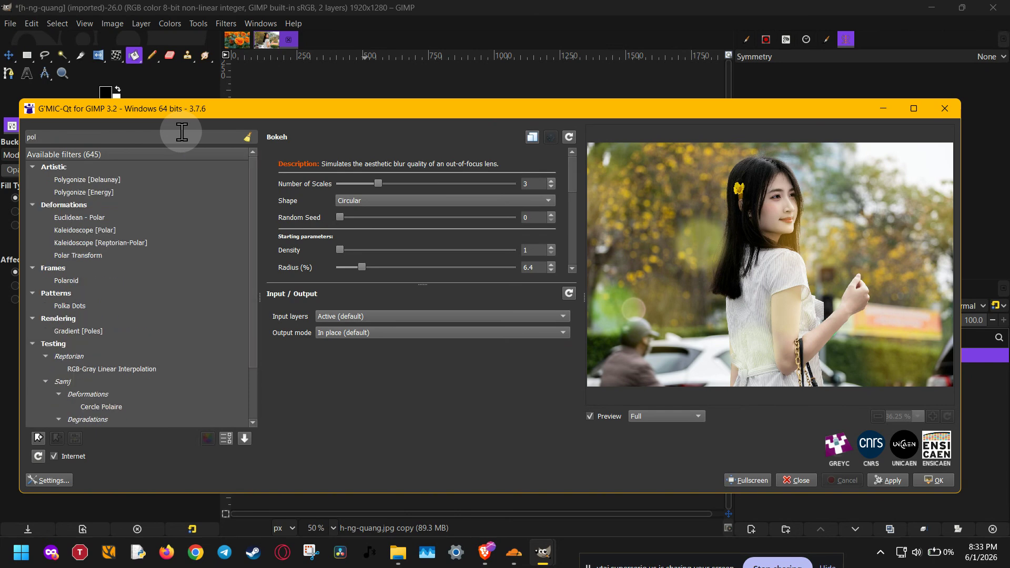
pyautogui.write('ar')
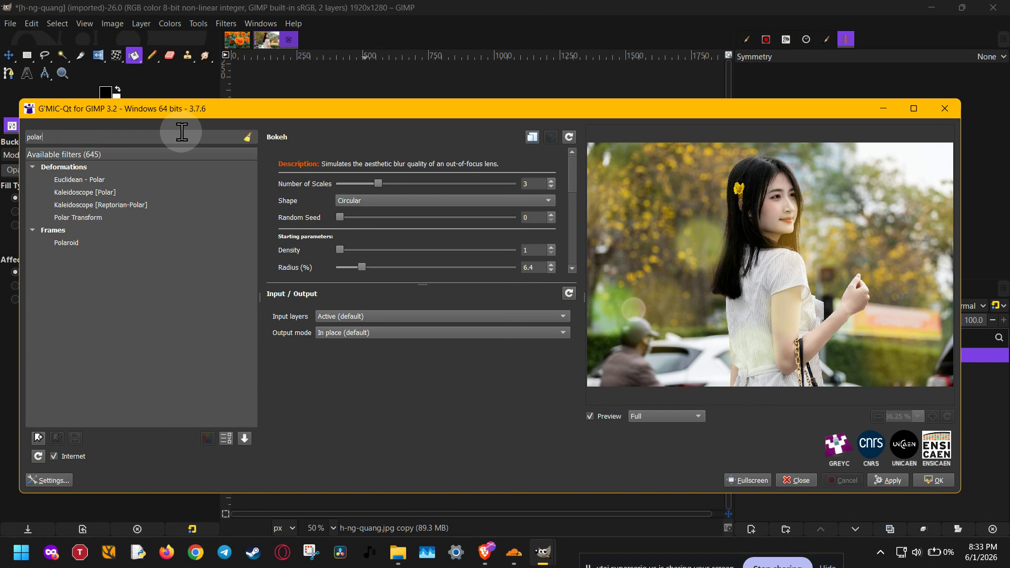
pyautogui.click(65, 243)
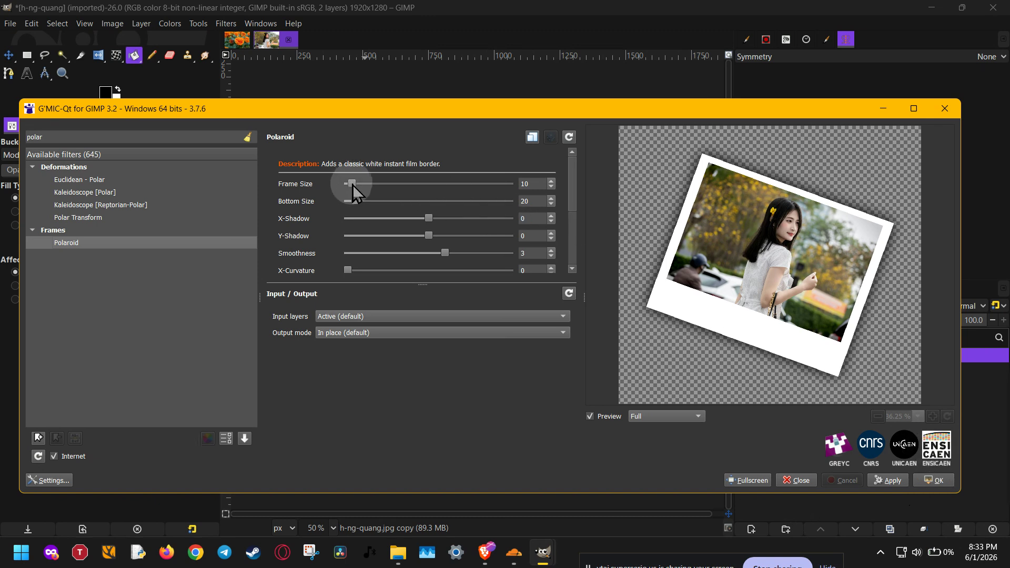
# Step: Try several frame sizes for the Polaroid border and settle on a Frame Size of 9
pyautogui.moveTo(348, 183)
pyautogui.mouseDown()
pyautogui.moveTo(362, 186)
pyautogui.moveTo(353, 181)
pyautogui.mouseUp()
pyautogui.scroll(-4, 353, 182)
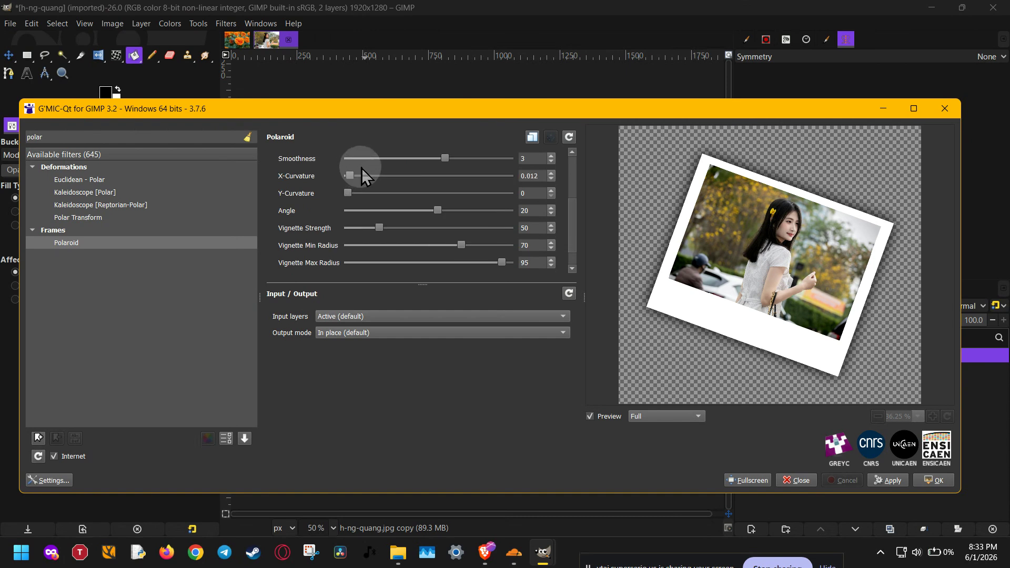
pyautogui.scroll(2, 361, 173)
pyautogui.scroll(4, 361, 173)
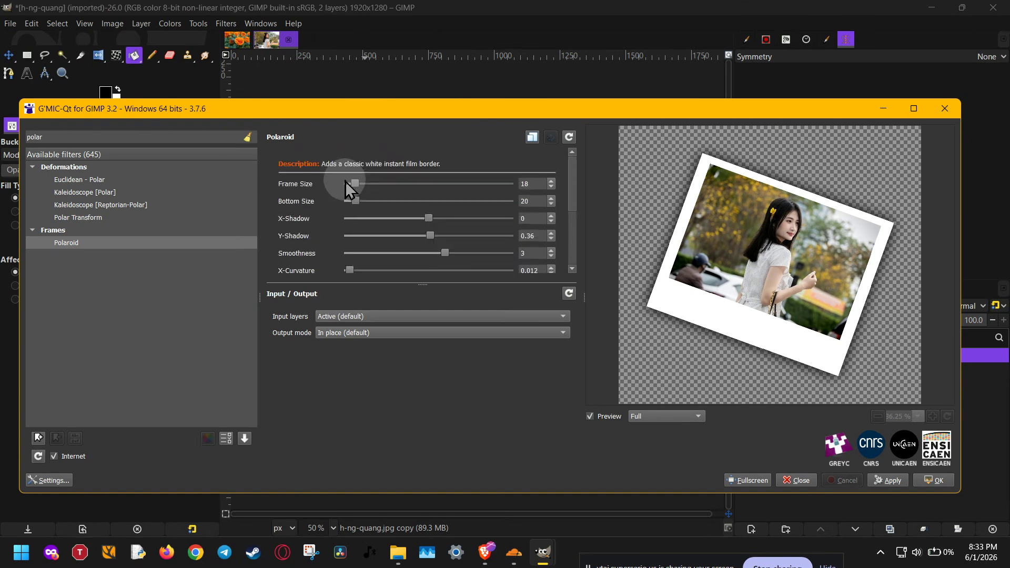
pyautogui.click(345, 182)
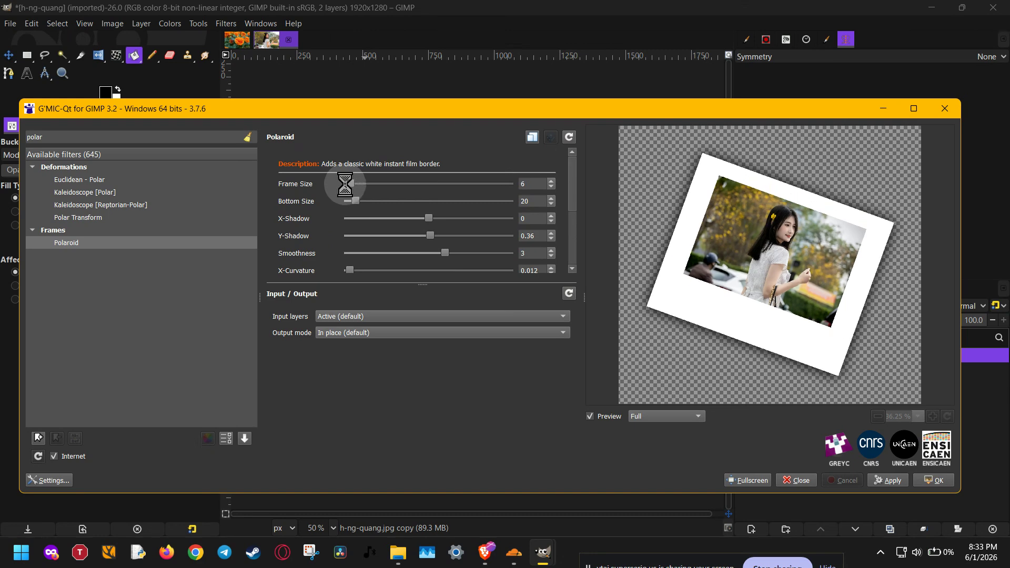
pyautogui.scroll(1, 345, 185)
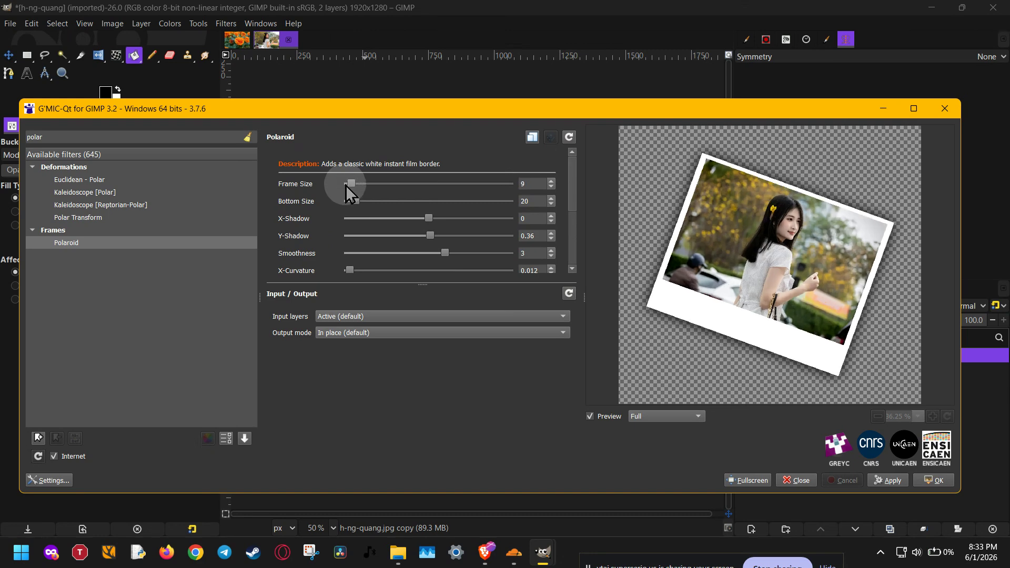
pyautogui.scroll(2, 346, 186)
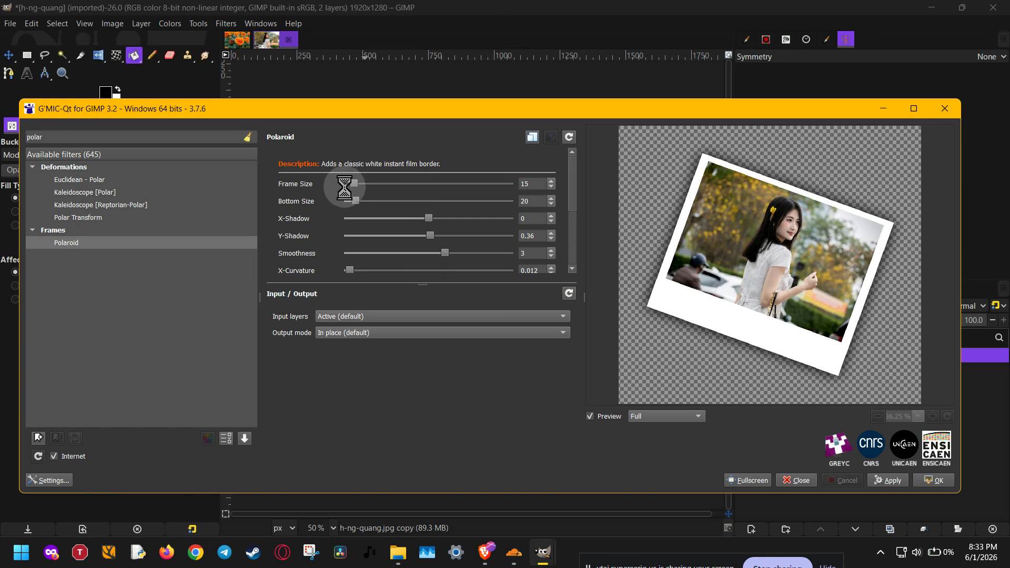
pyautogui.scroll(-1, 365, 185)
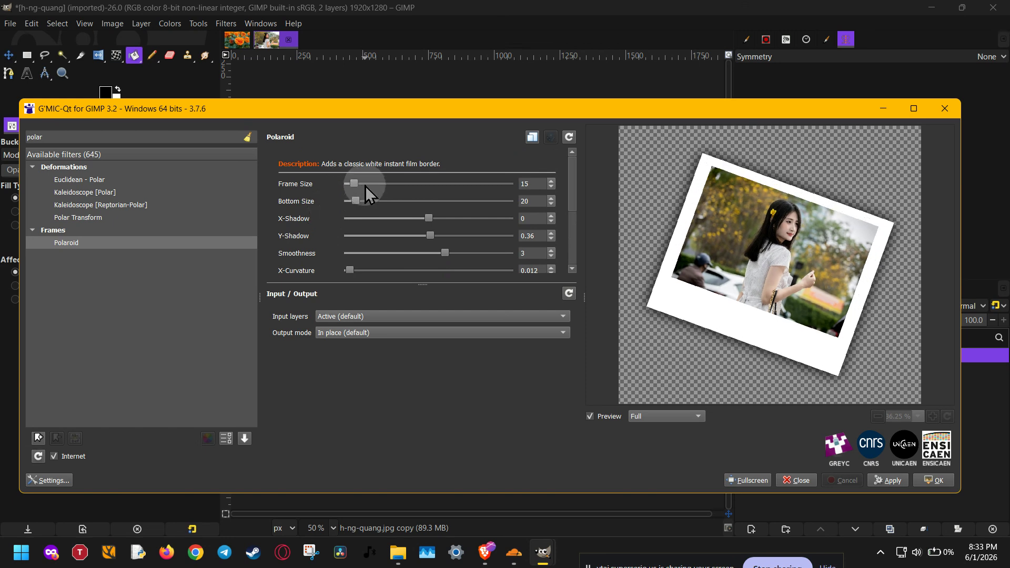
pyautogui.scroll(-1, 365, 185)
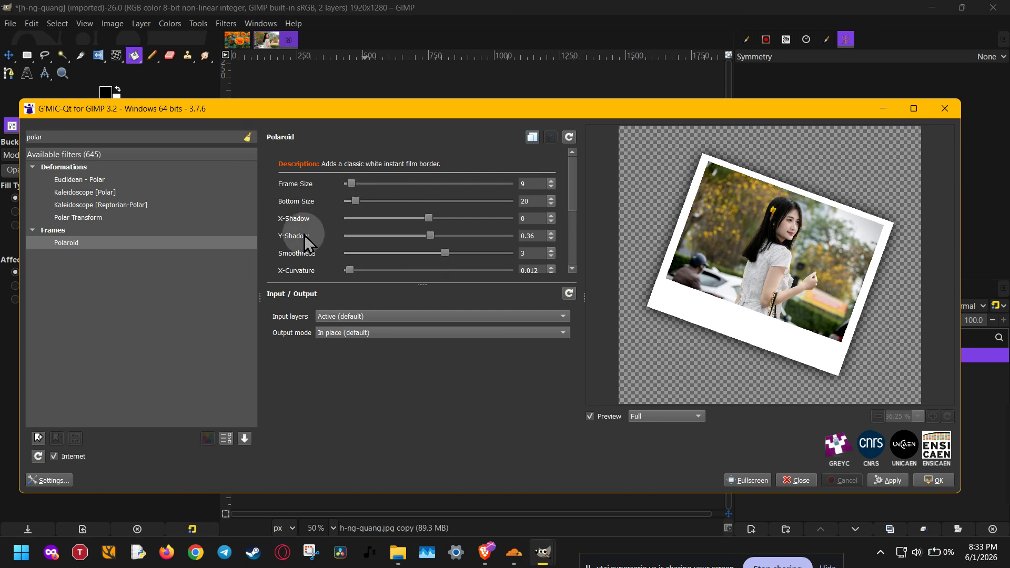
# Step: Try a strong vignette on the Polaroid photo, and settle on a Vignette Strength of about 25.76
pyautogui.scroll(-1, 305, 240)
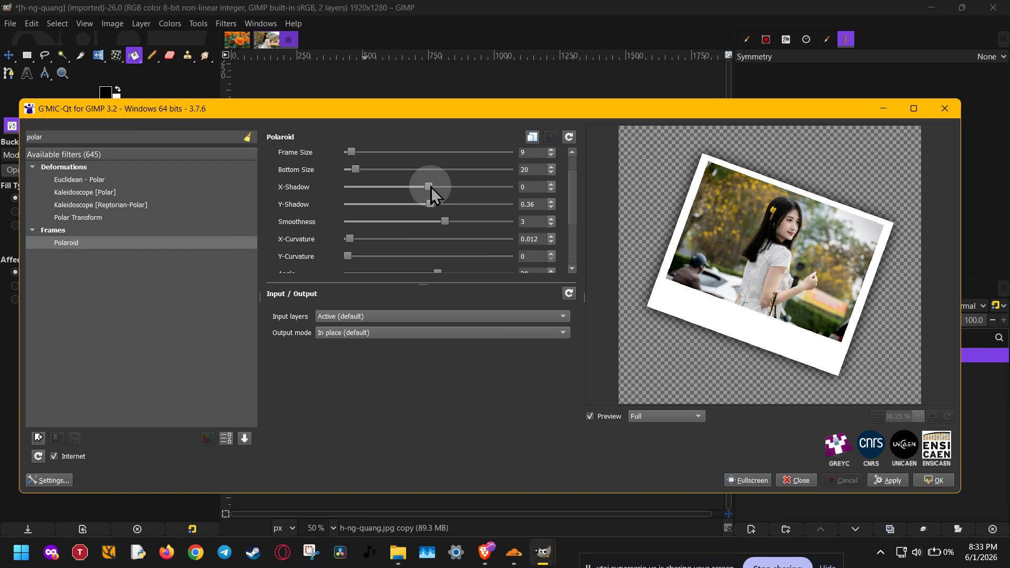
pyautogui.scroll(-1, 316, 203)
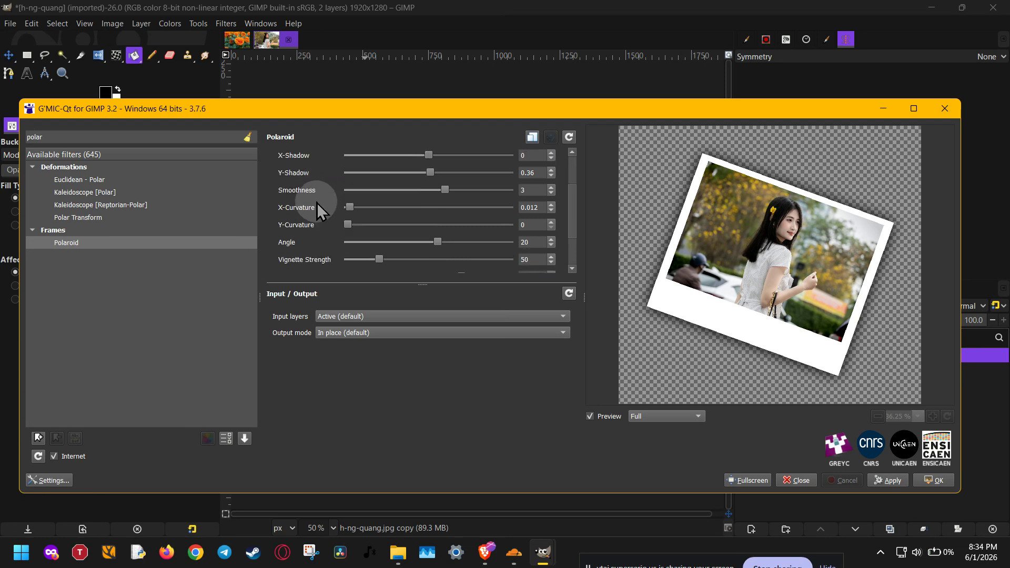
pyautogui.scroll(-1, 316, 203)
pyautogui.scroll(-1, 316, 203)
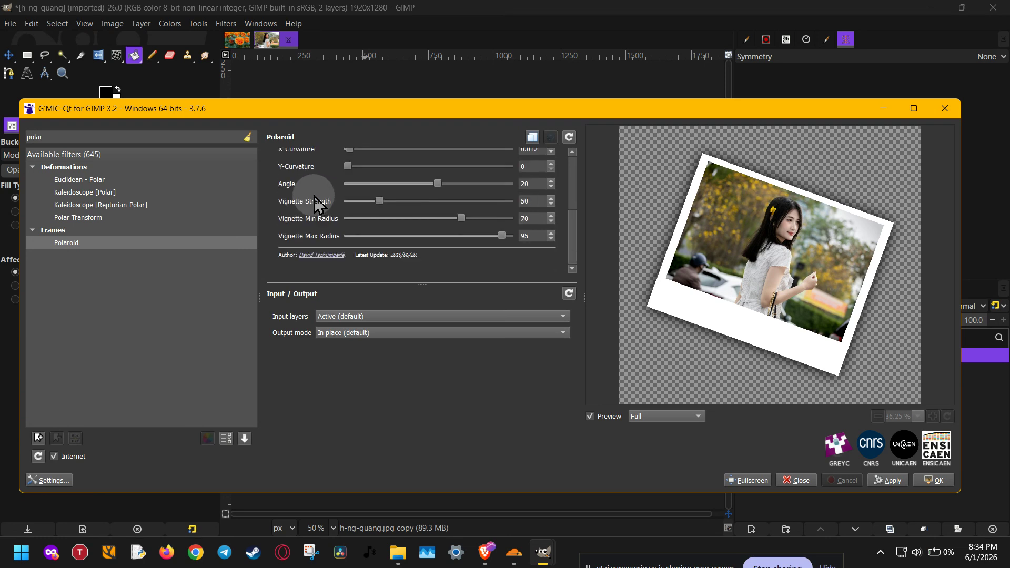
pyautogui.scroll(1, 316, 203)
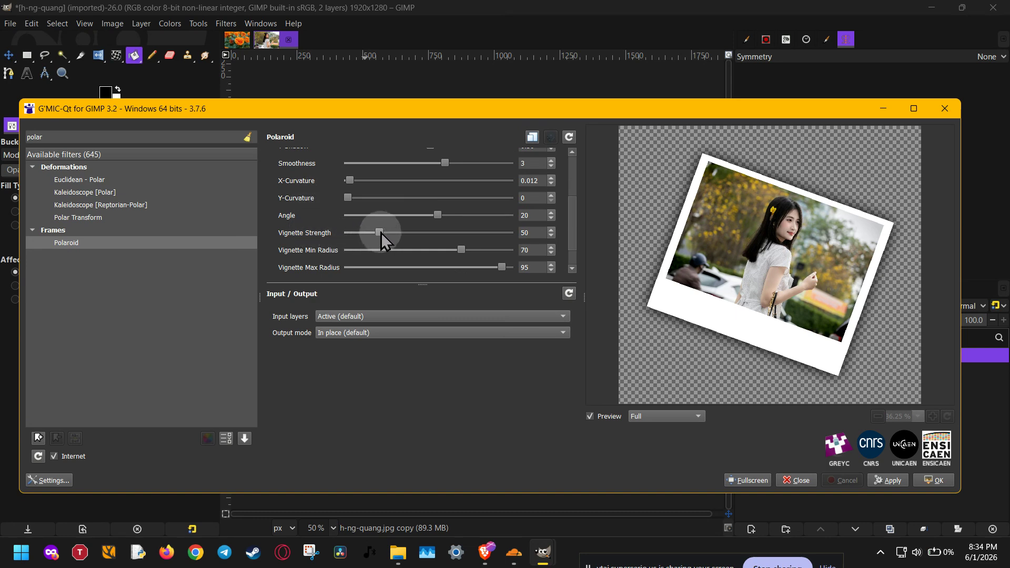
pyautogui.moveTo(382, 233); pyautogui.dragTo(480, 242)
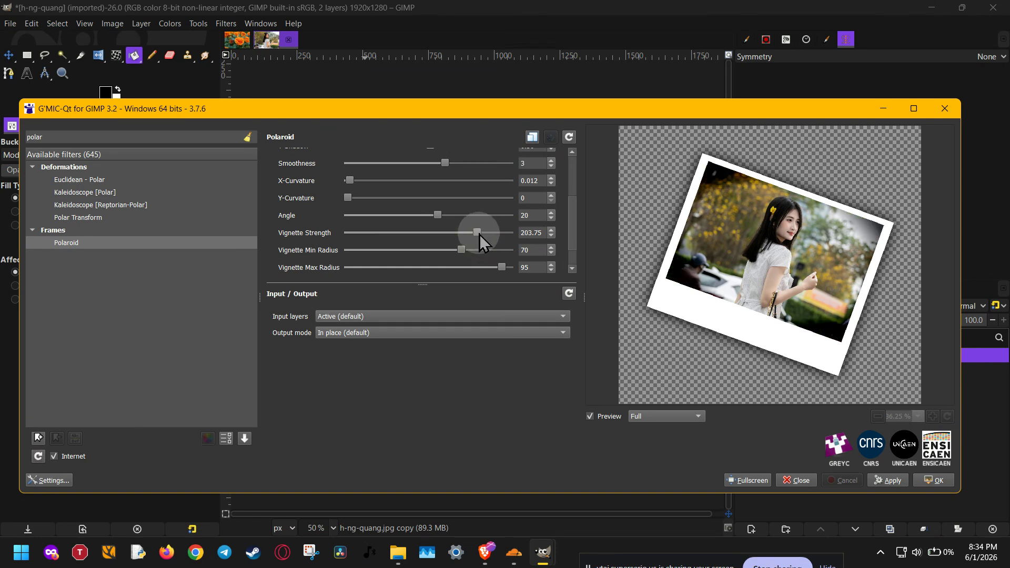
pyautogui.moveTo(479, 234); pyautogui.dragTo(364, 238)
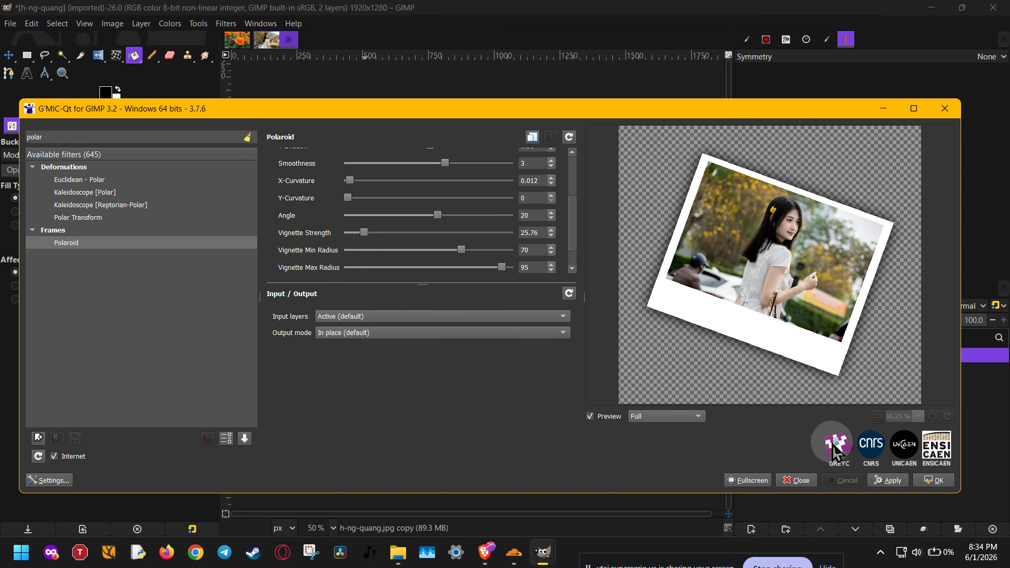
# Step: Set the output mode to New layer(s), keep the active layer as input, and apply the Polaroid filter
pyautogui.click(364, 334)
pyautogui.click(351, 346)
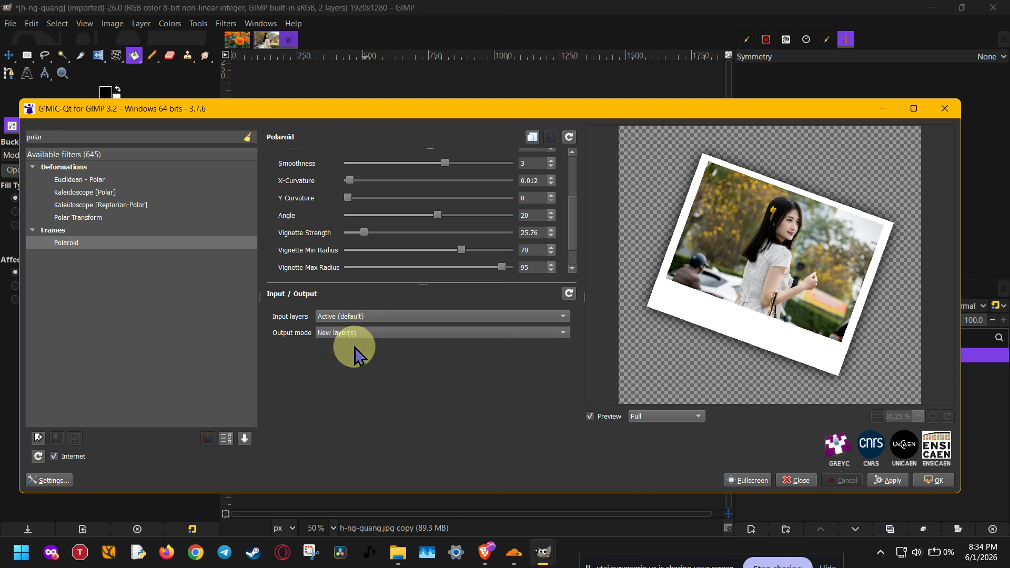
pyautogui.click(364, 318)
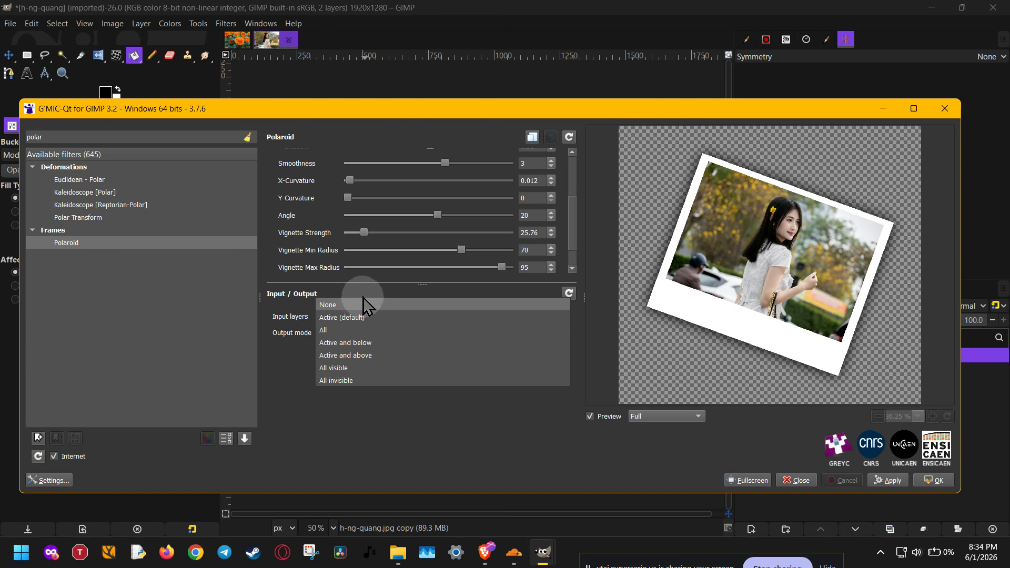
pyautogui.click(300, 321)
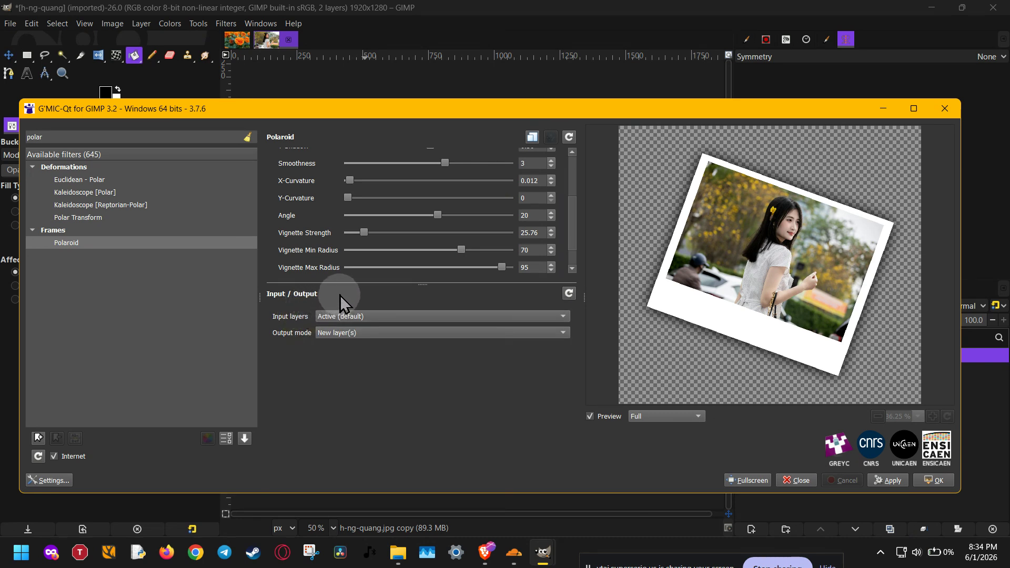
pyautogui.click(933, 481)
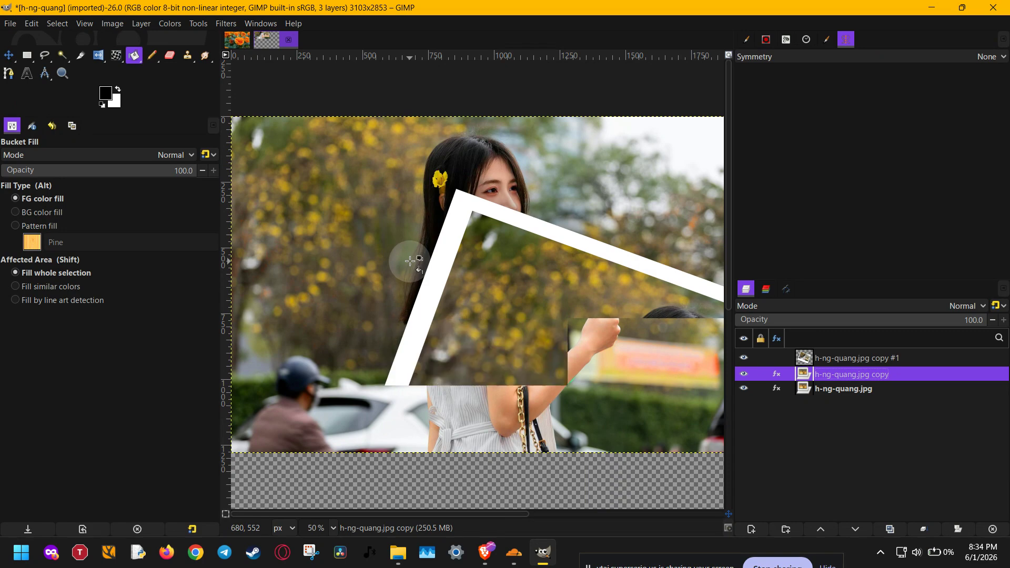
# Step: Hide the layers h-ng-quang.jpg and h-ng-quang.jpg copy, leaving only the Polaroid layer shown
pyautogui.click(742, 395)
pyautogui.moveTo(484, 294); pyautogui.dragTo(387, 172)
pyautogui.scroll(-5, 388, 170)
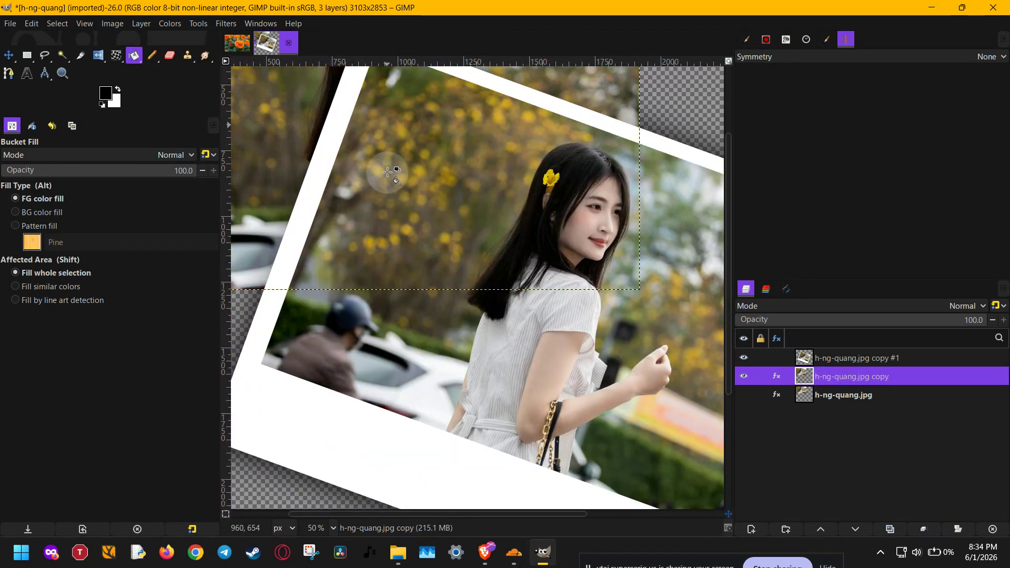
pyautogui.scroll(5, 413, 210)
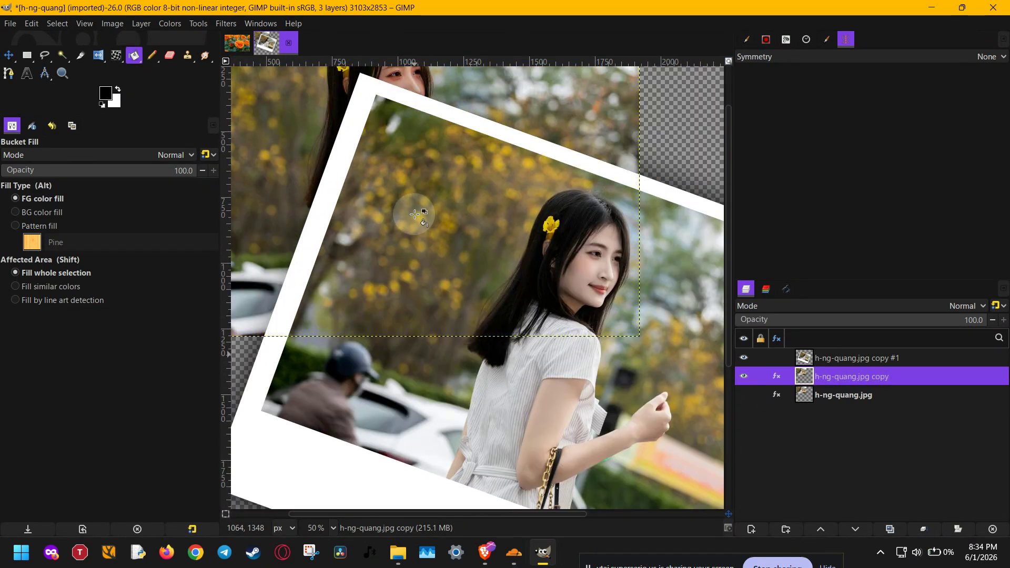
pyautogui.click(743, 358)
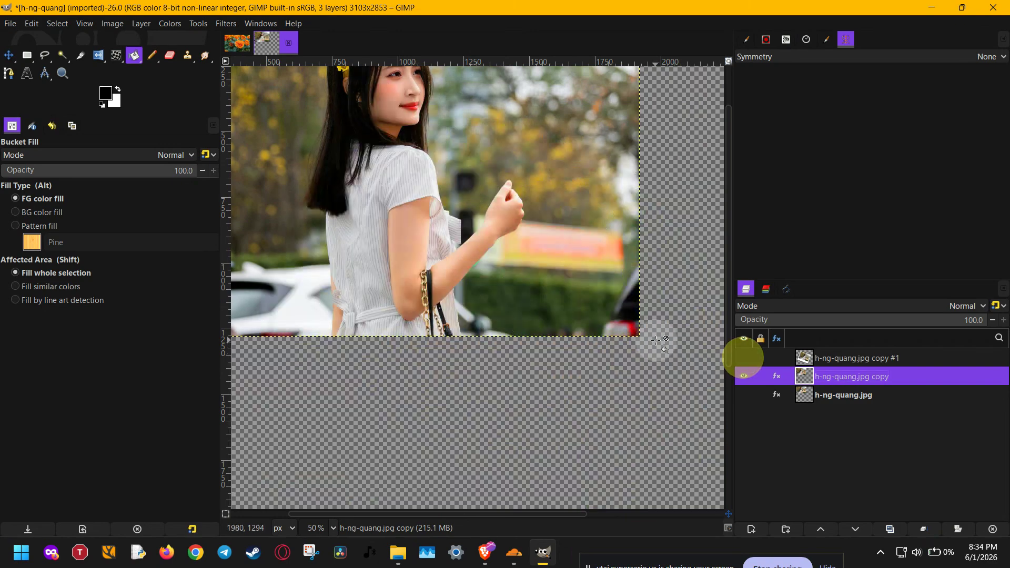
pyautogui.click(743, 357)
pyautogui.click(743, 376)
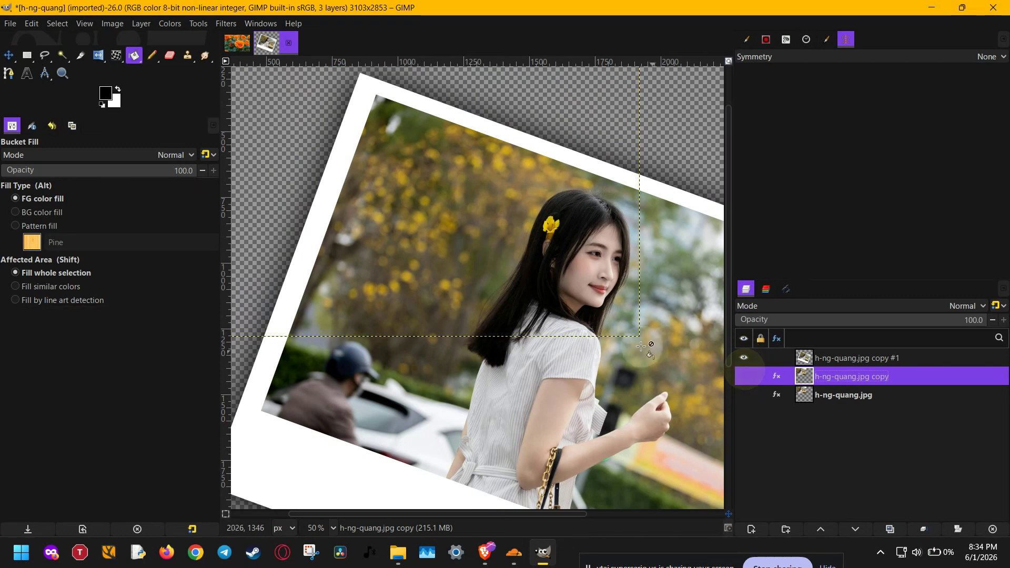
# Step: Select the Polaroid layer h-ng-quang.jpg copy #1 and open the G'MIC-Qt filters for it
pyautogui.click(844, 359)
pyautogui.keyDown('ctrl'); pyautogui.scroll(-3, 570, 291); pyautogui.keyUp('ctrl')
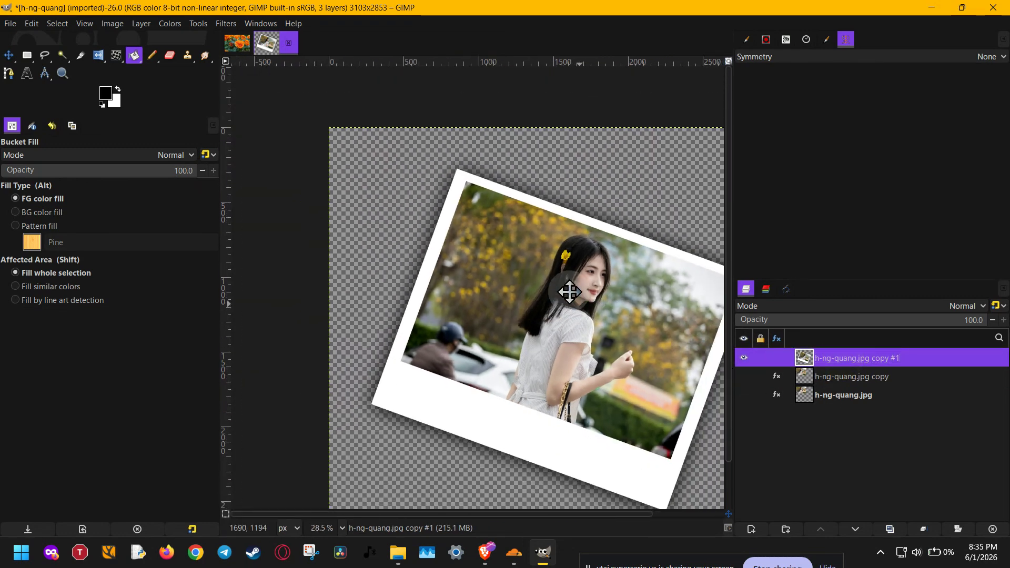
pyautogui.moveTo(570, 292); pyautogui.dragTo(509, 253)
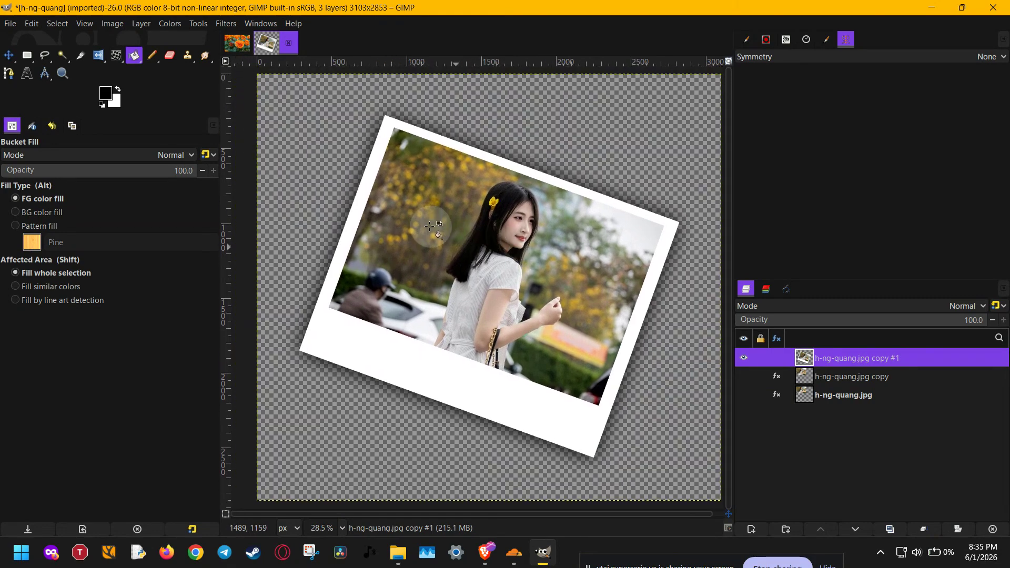
pyautogui.click(216, 23)
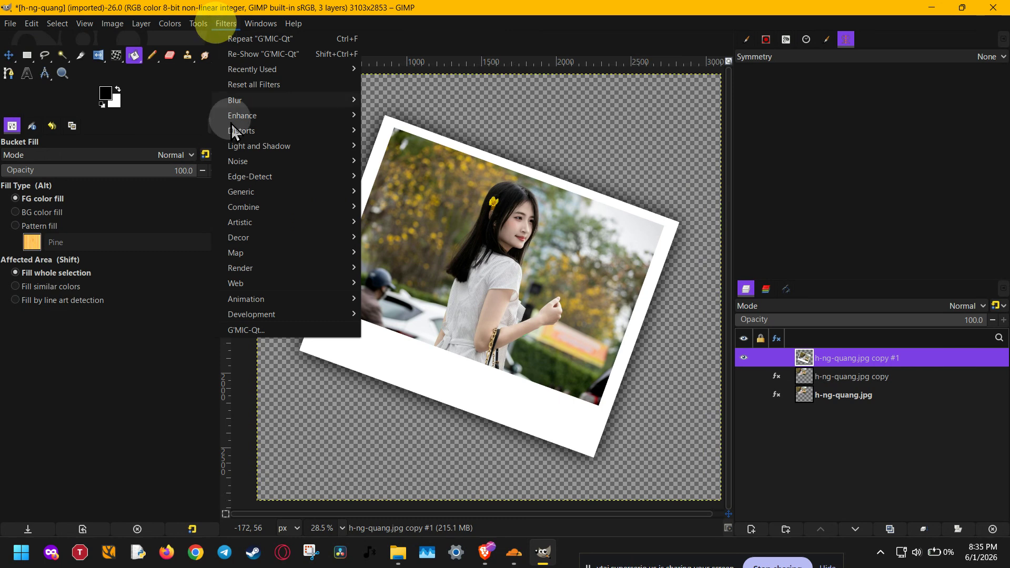
pyautogui.click(278, 323)
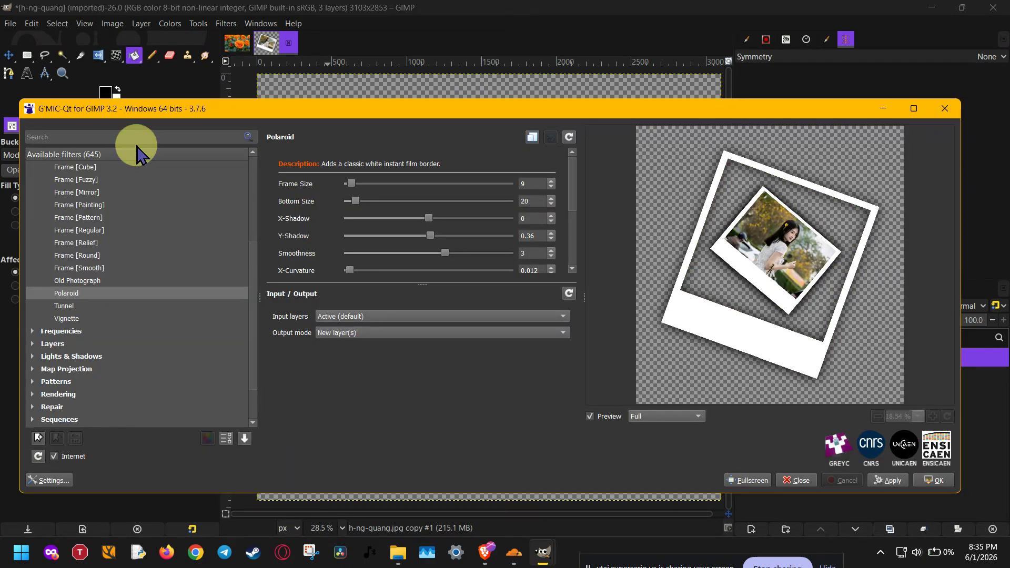
# Step: Search the filters for "sim" and select the Simulate Film filter
pyautogui.write('dsim')
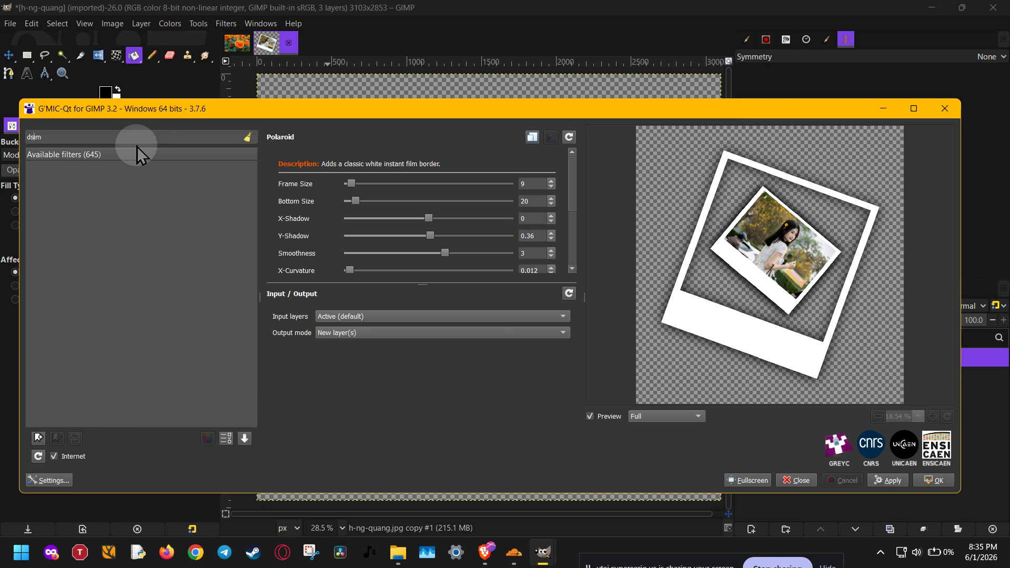
pyautogui.press('BackSpace')
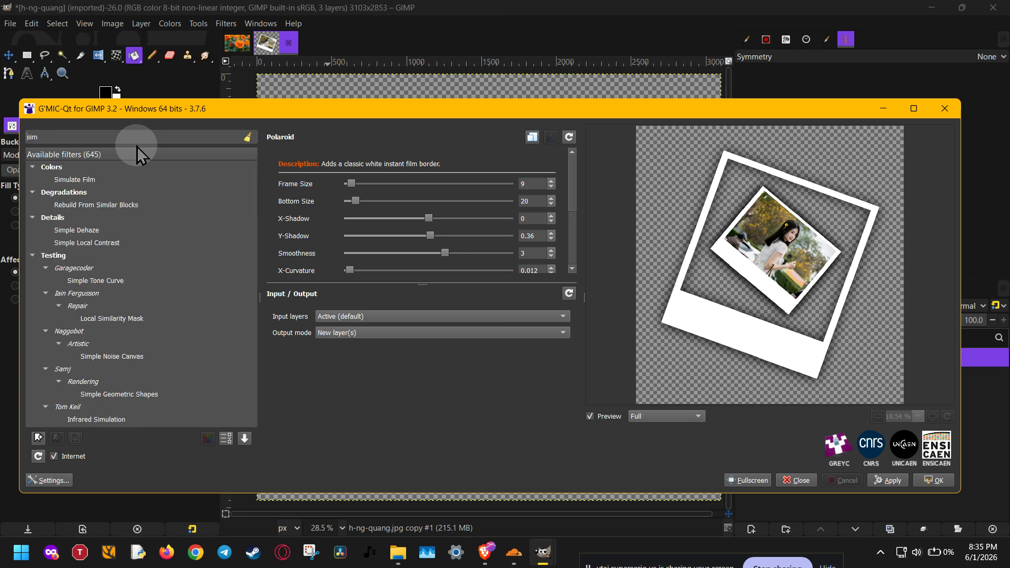
pyautogui.click(117, 178)
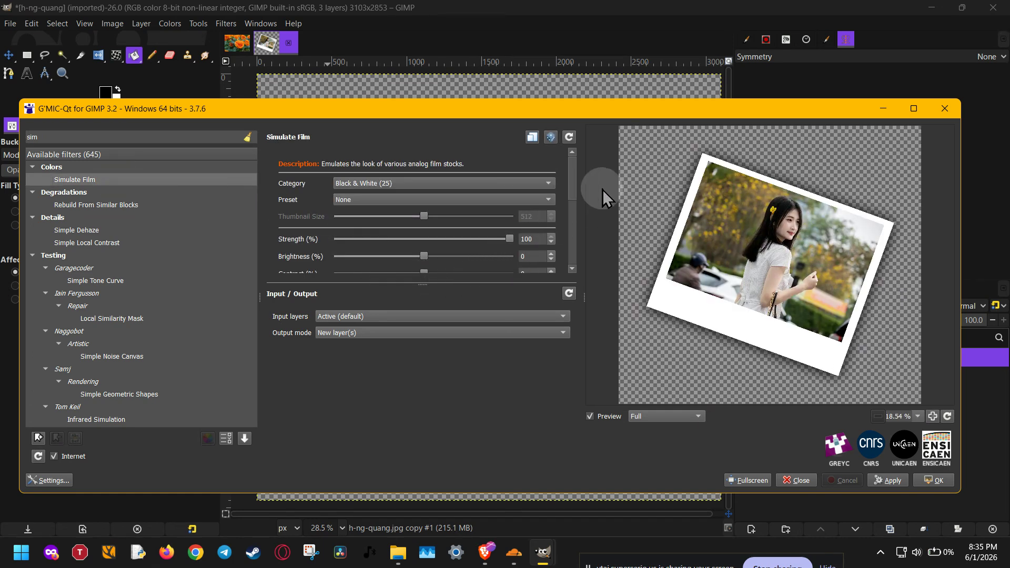
# Step: Set the Simulate Film filter's color normalization to Post-Normalize
pyautogui.moveTo(575, 194); pyautogui.dragTo(563, 242)
pyautogui.click(391, 188)
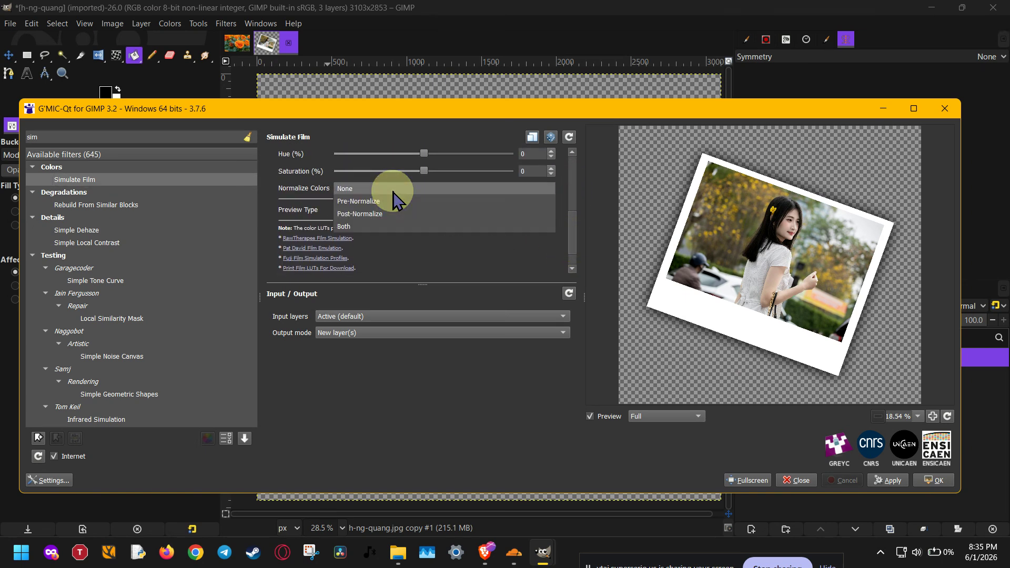
pyautogui.scroll(-1, 392, 185)
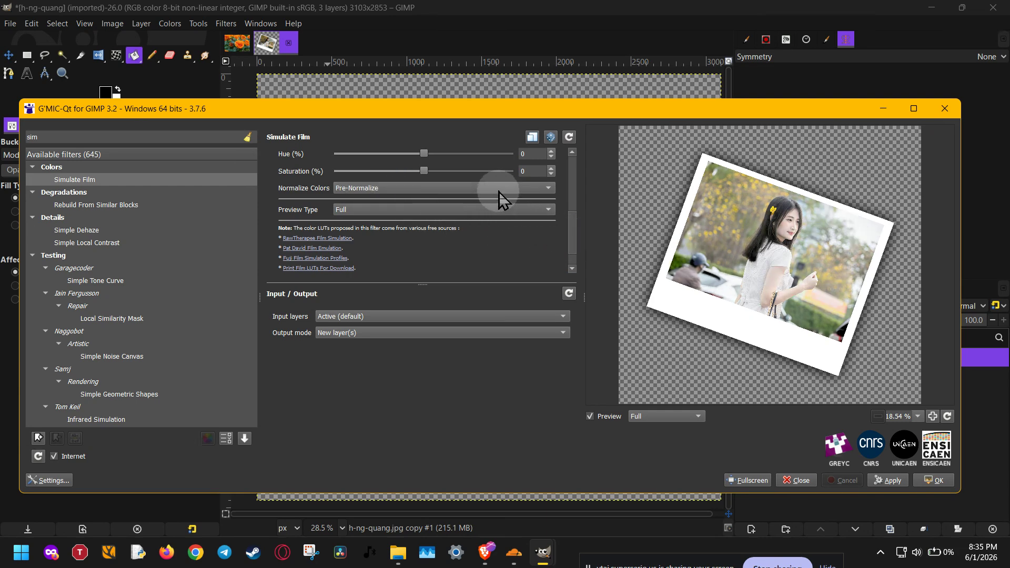
pyautogui.scroll(-1, 497, 190)
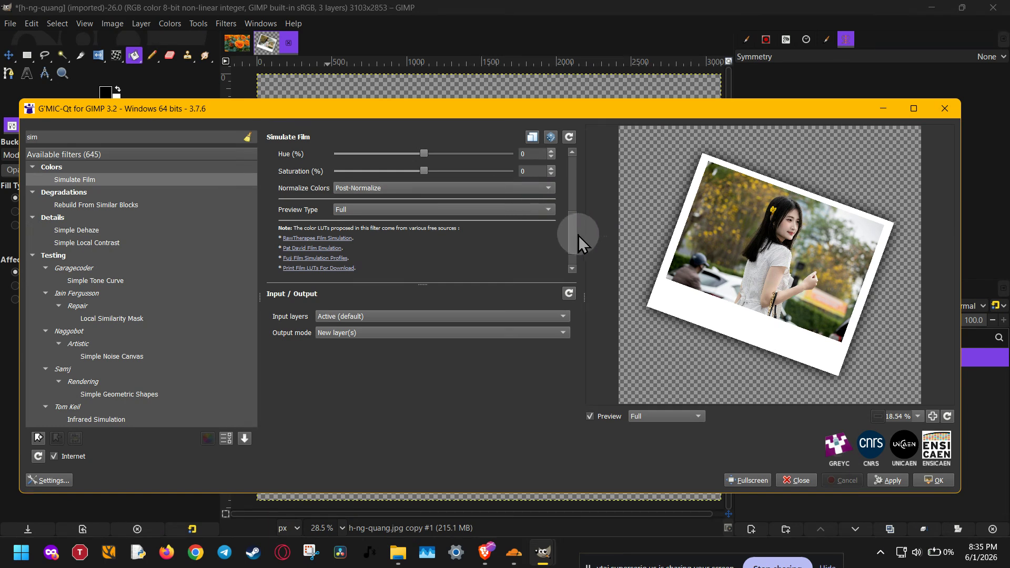
# Step: Choose the Print Films category with the Kodak 2383 (Cuspclip) preset and apply the Simulate Film filter as a new layer
pyautogui.moveTo(578, 235); pyautogui.dragTo(566, 162)
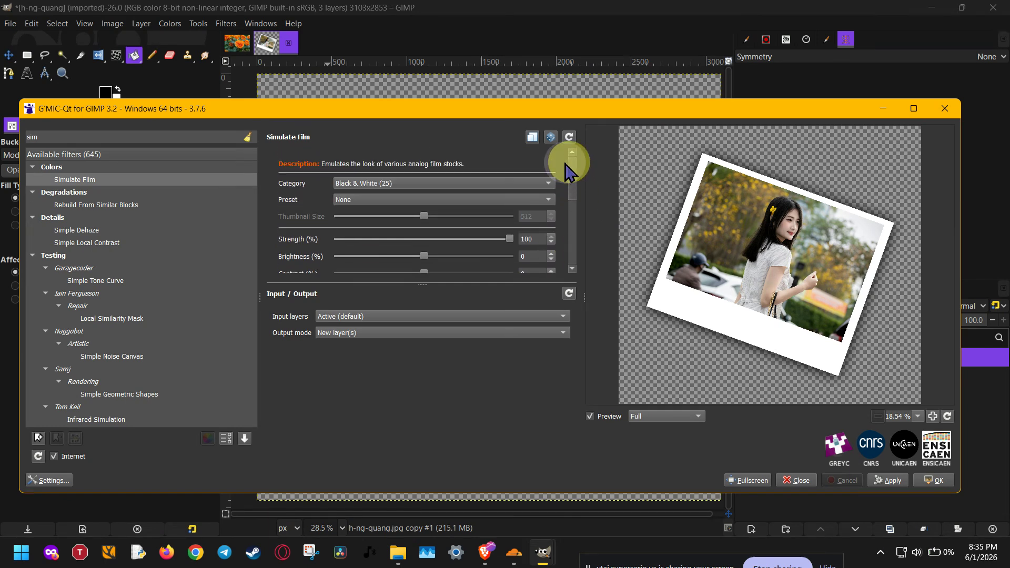
pyautogui.click(392, 184)
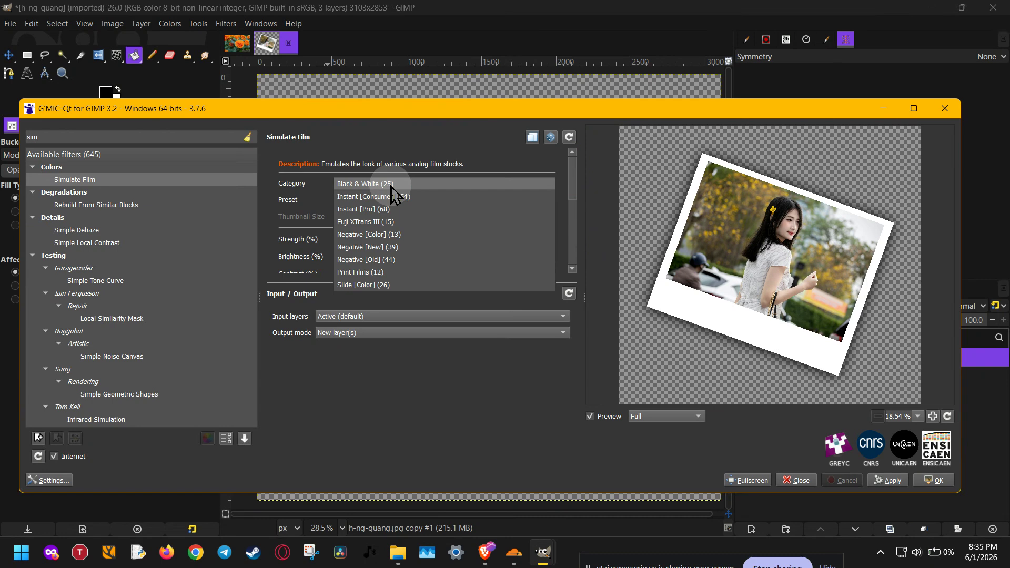
pyautogui.click(384, 274)
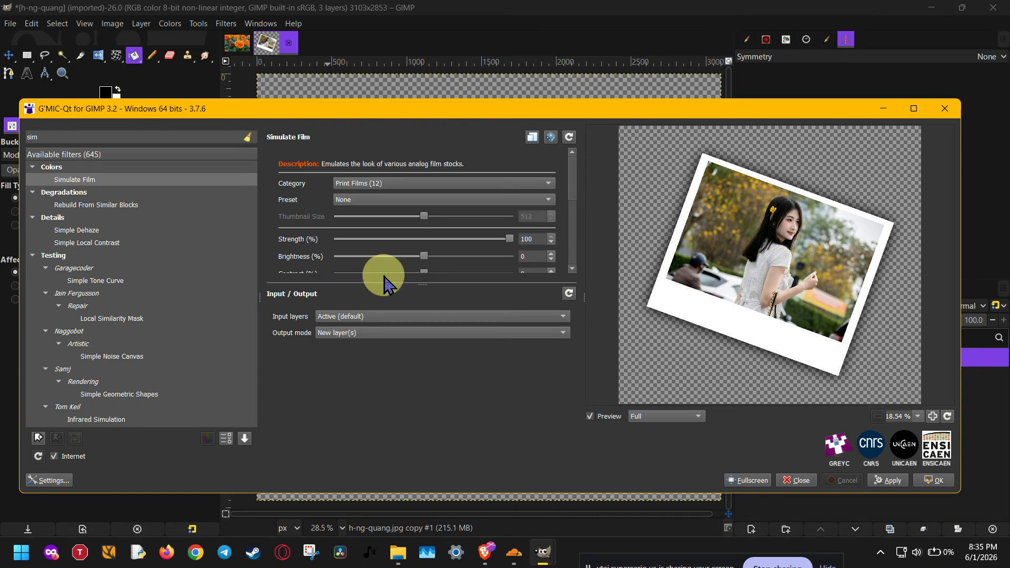
pyautogui.click(382, 185)
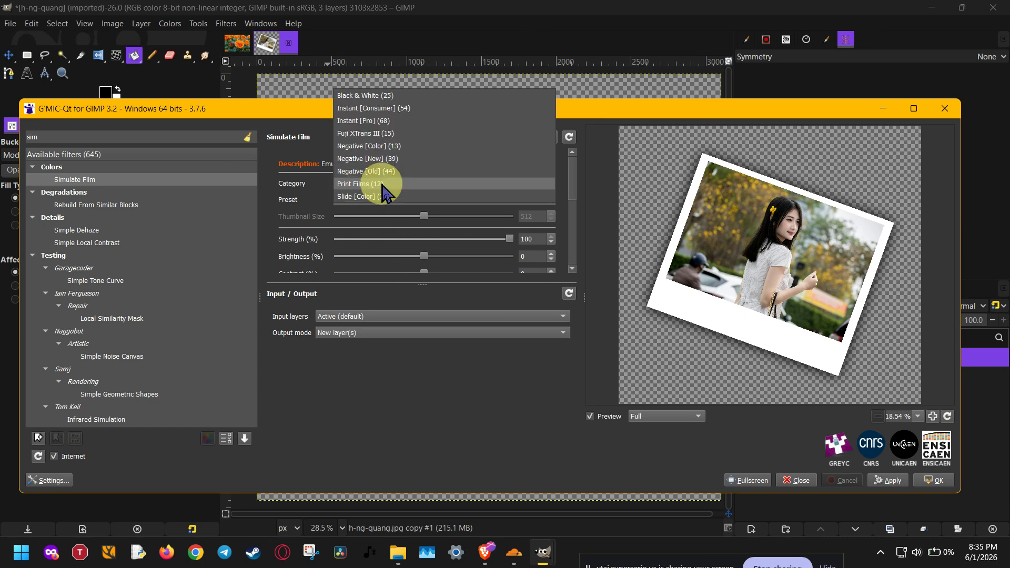
pyautogui.click(314, 192)
pyautogui.click(363, 200)
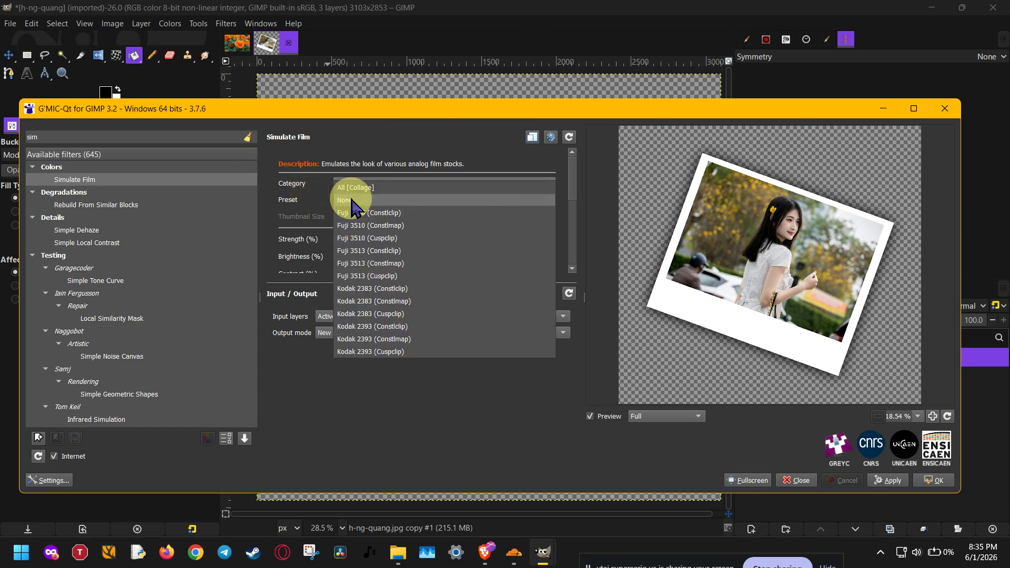
pyautogui.click(366, 313)
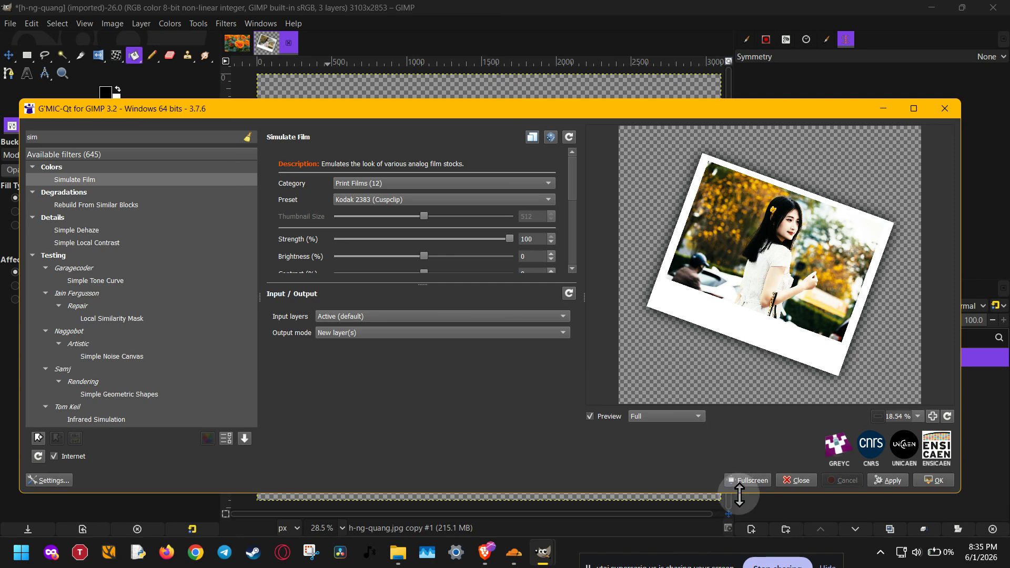
pyautogui.click(779, 563)
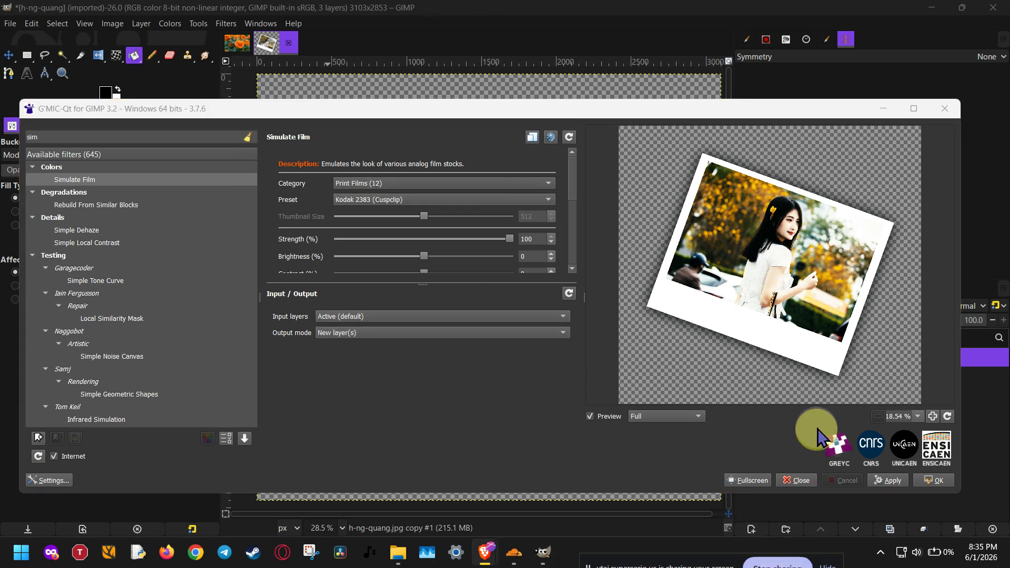
pyautogui.click(931, 479)
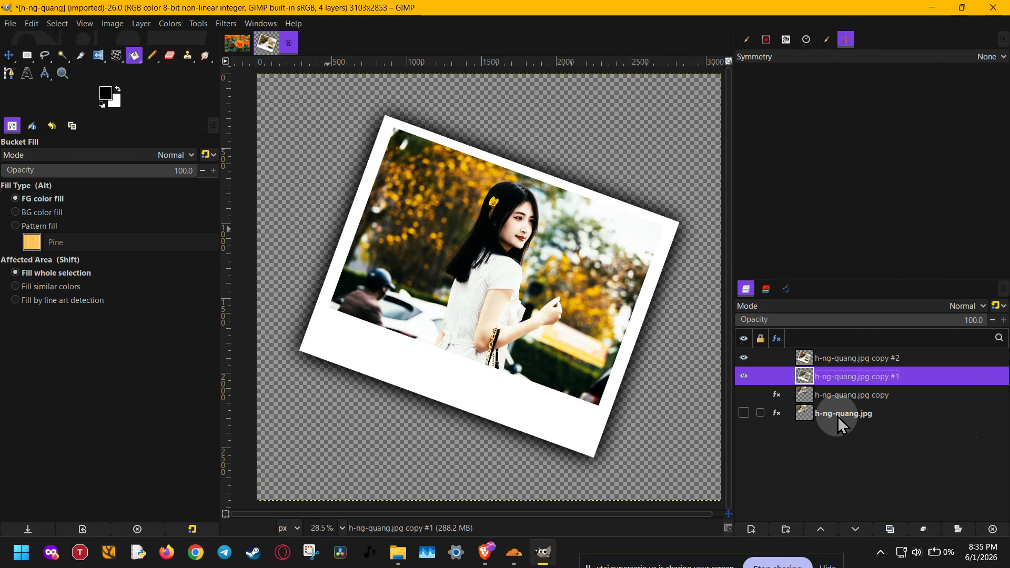
pyautogui.click(762, 564)
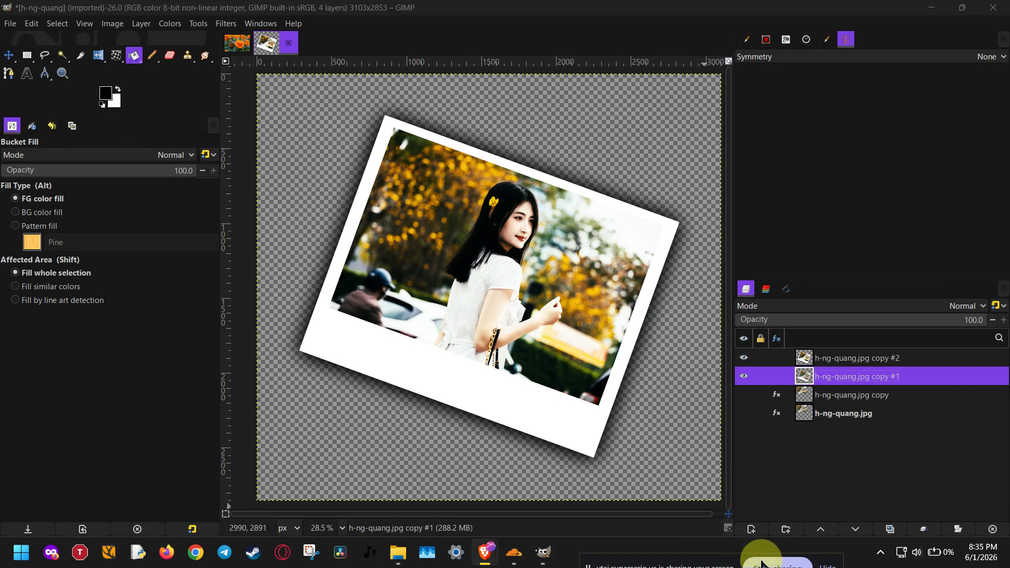